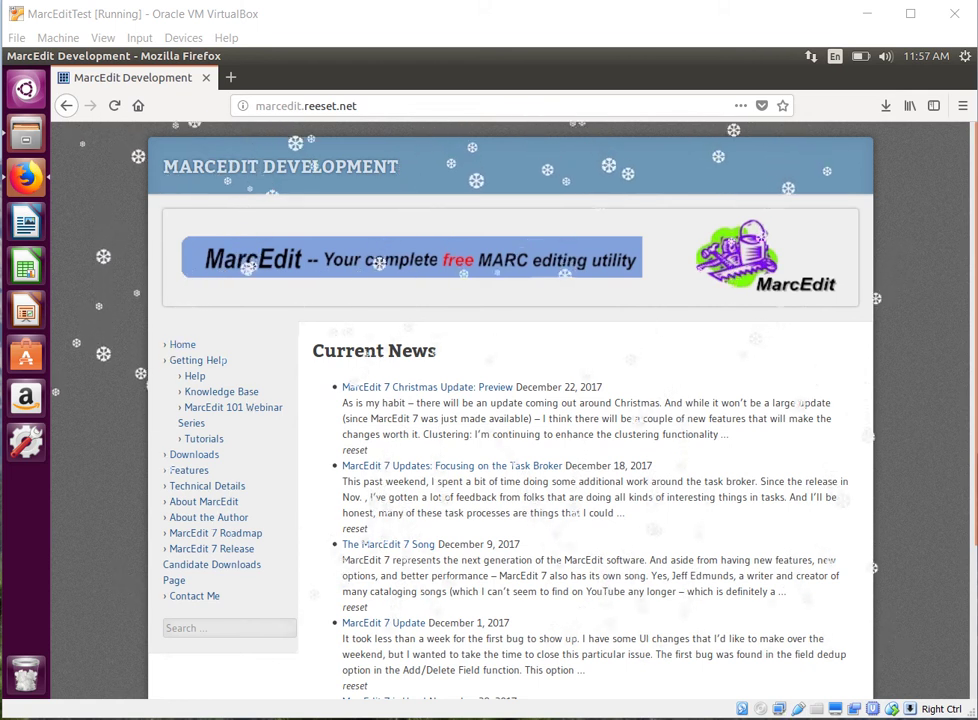
Go to the MarcEdit Downloads page and show the Linux download details for MarcEdit 7.0
left_click(211, 455)
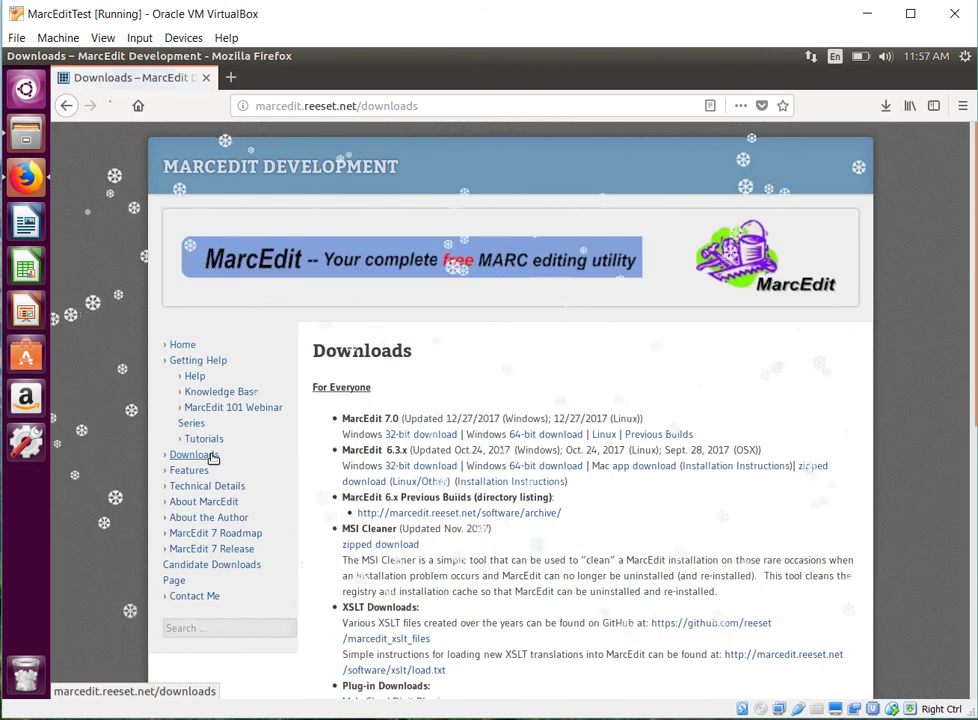
left_click(597, 440)
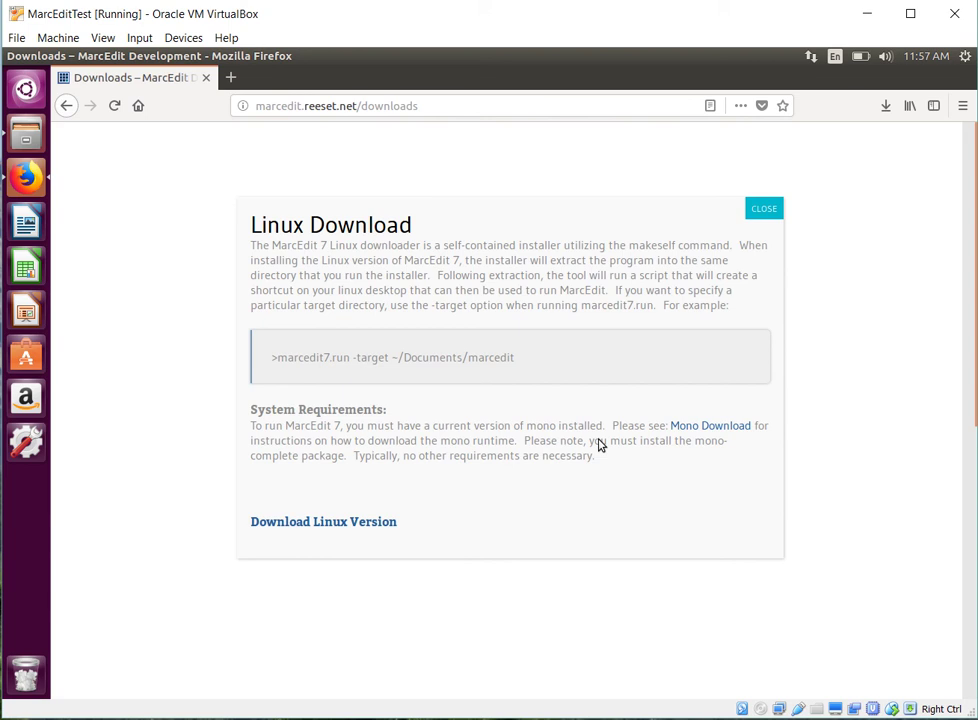
Save the marcedit7.run installer to disk and check its download progress in Firefox
left_click(364, 522)
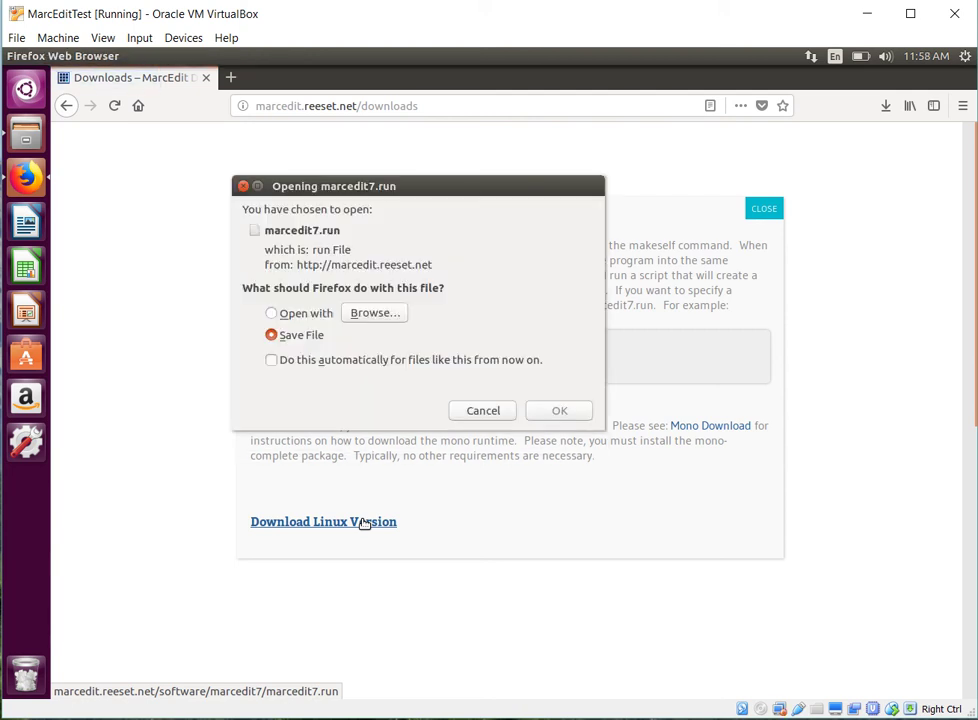
left_click(561, 411)
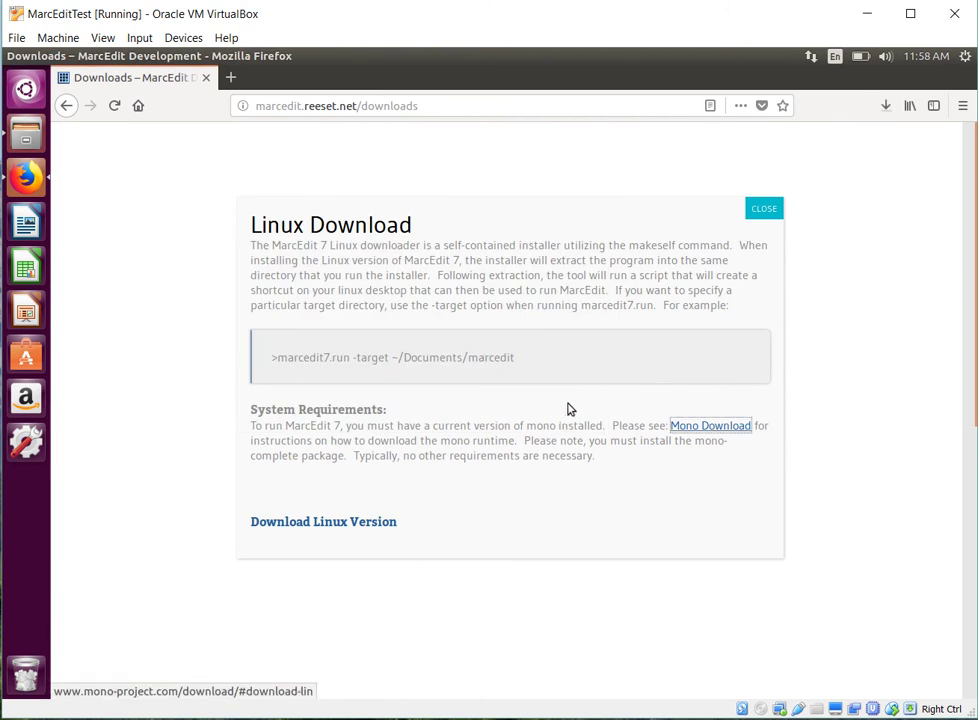
left_click(885, 106)
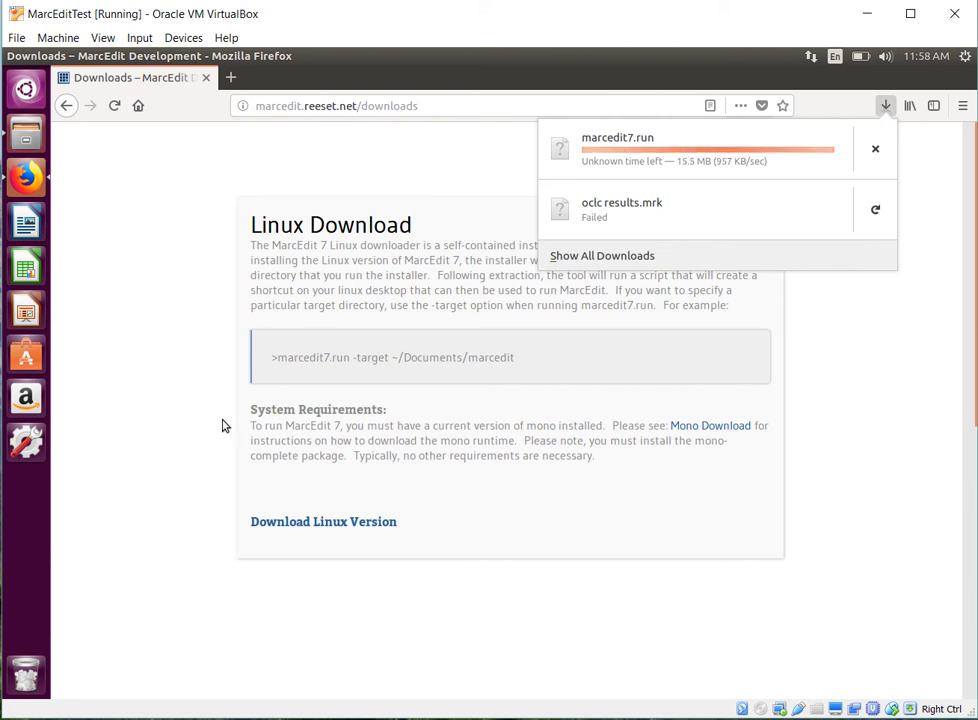
left_click(28, 95)
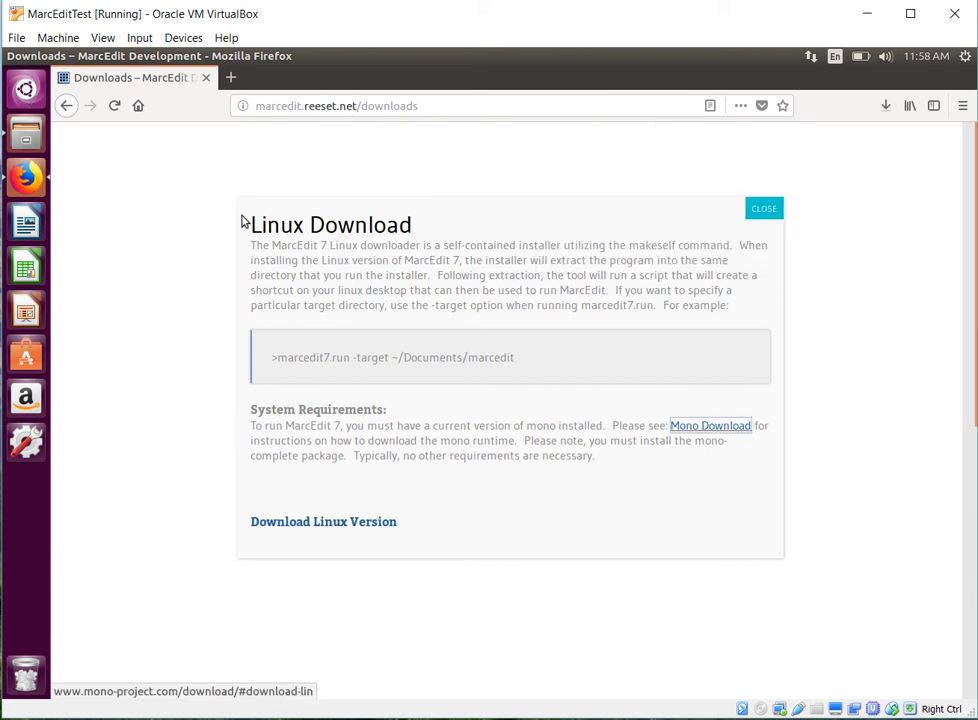
Launch Terminal from the Dash and check on the marcedit7.run download
left_click(27, 91)
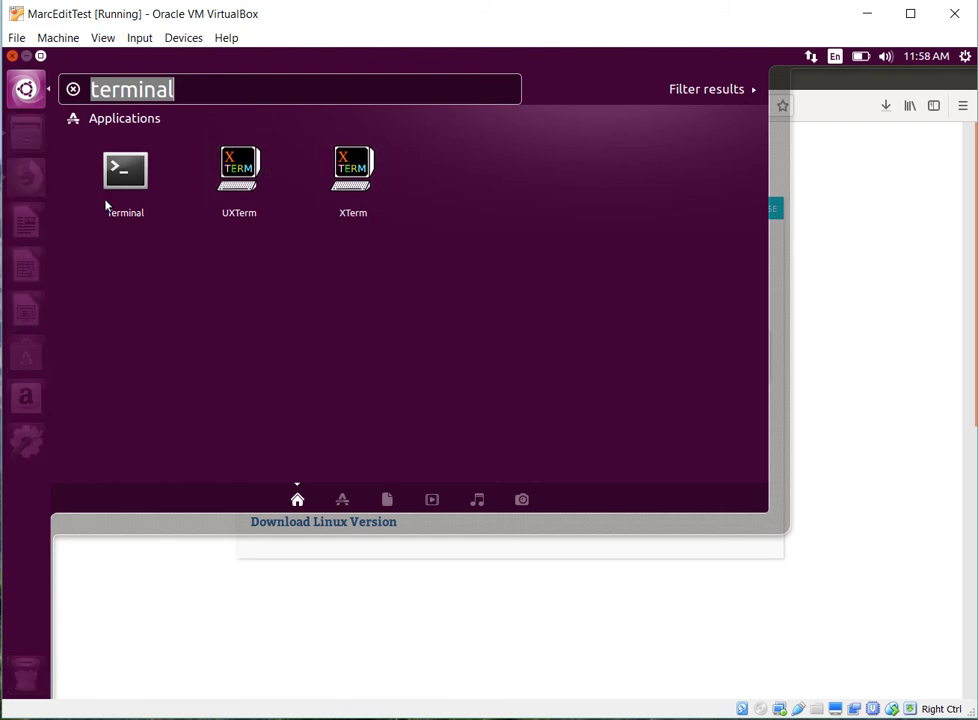
left_click(125, 172)
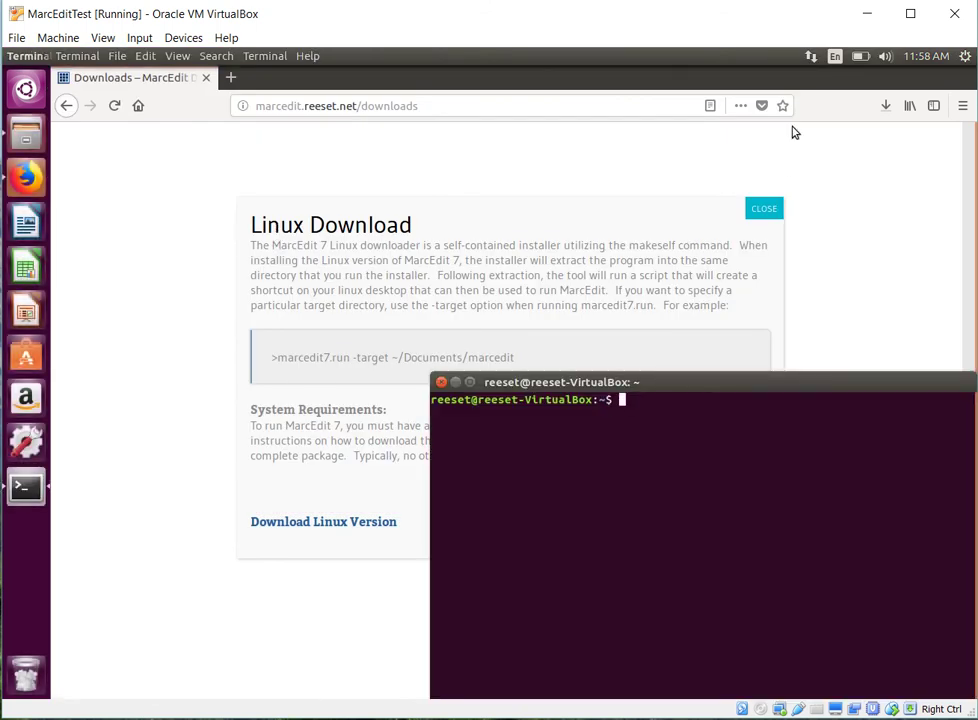
left_click(886, 104)
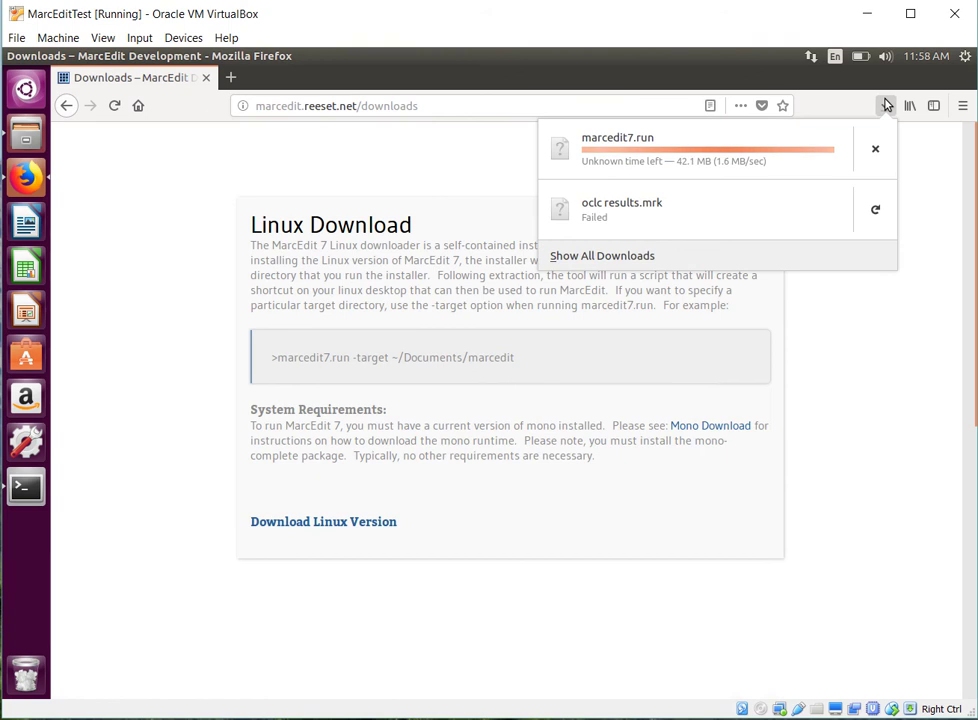
key("Escape")
Run cd ~/Downloads/, confirm the 50.1 MB download finished, and close Firefox
left_click(27, 488)
type("cd ~/Downloads/")
key("Return")
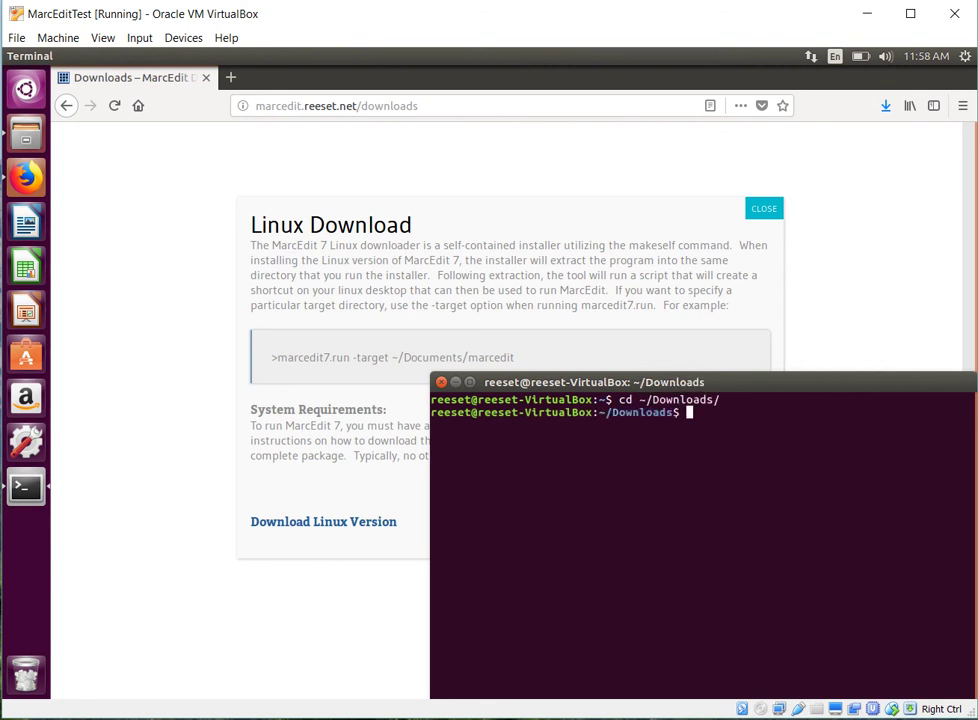
left_click(885, 107)
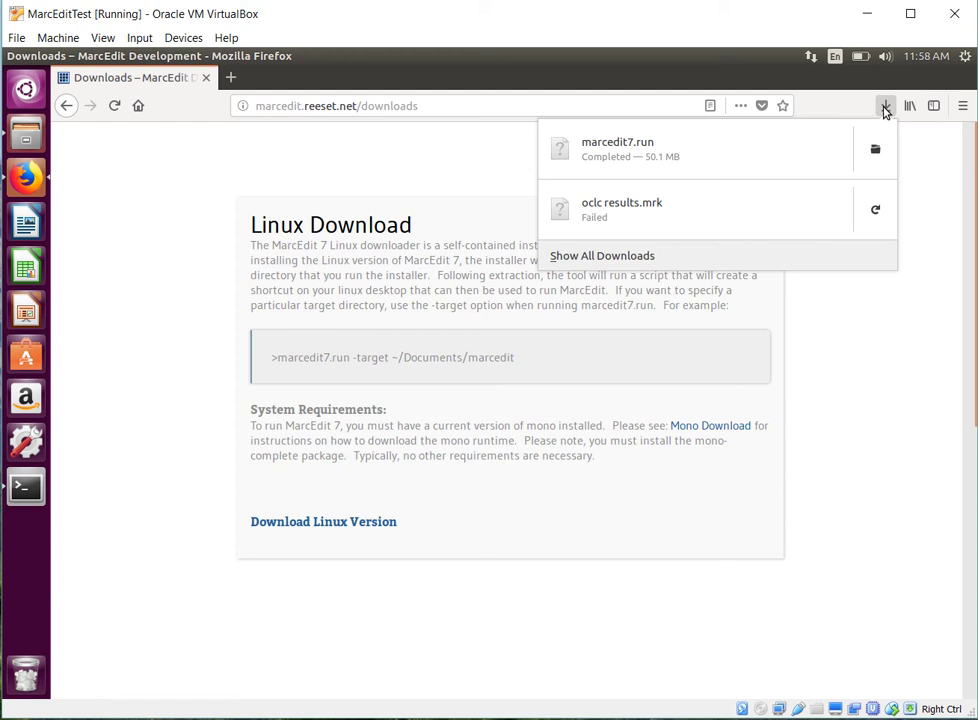
left_click(48, 60)
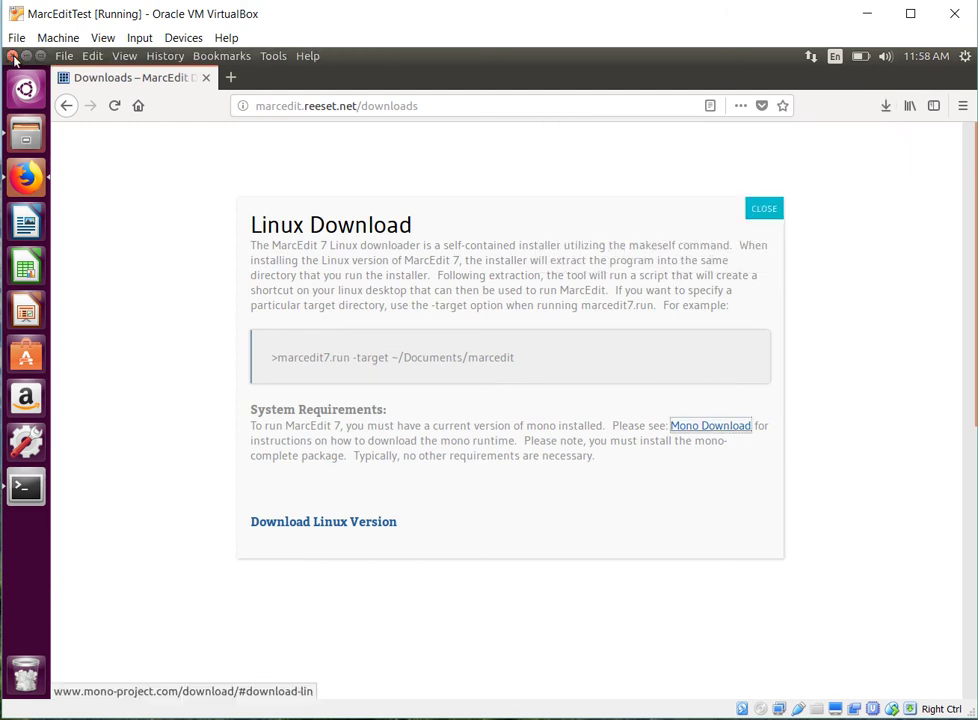
left_click(12, 57)
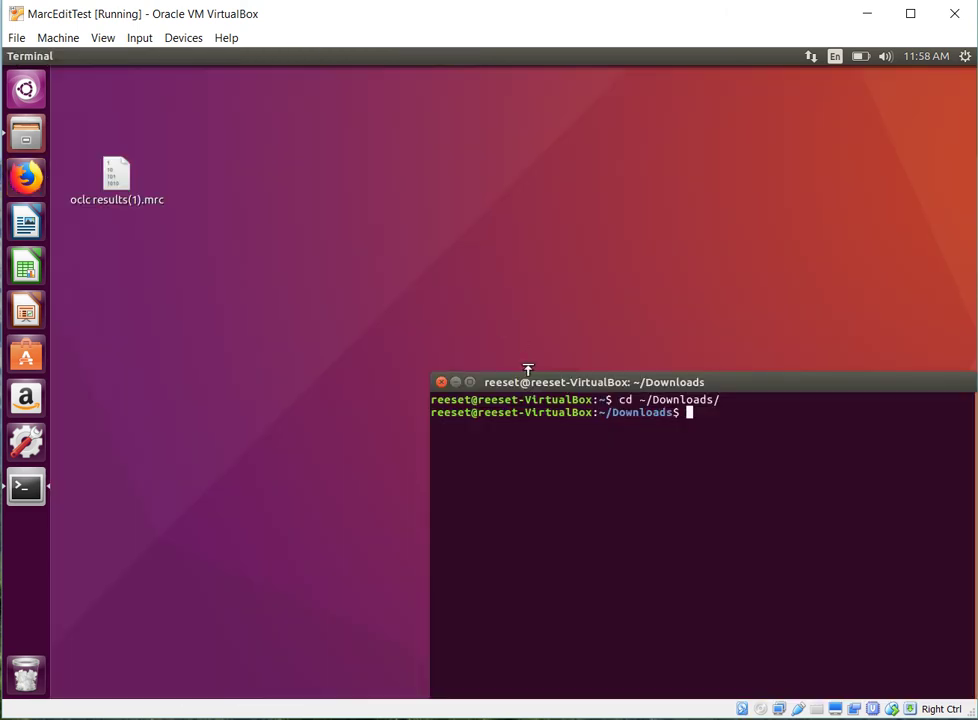
Move the terminal window toward the screen centre and list the Downloads folder with ls
left_click_drag(530, 386, 341, 273)
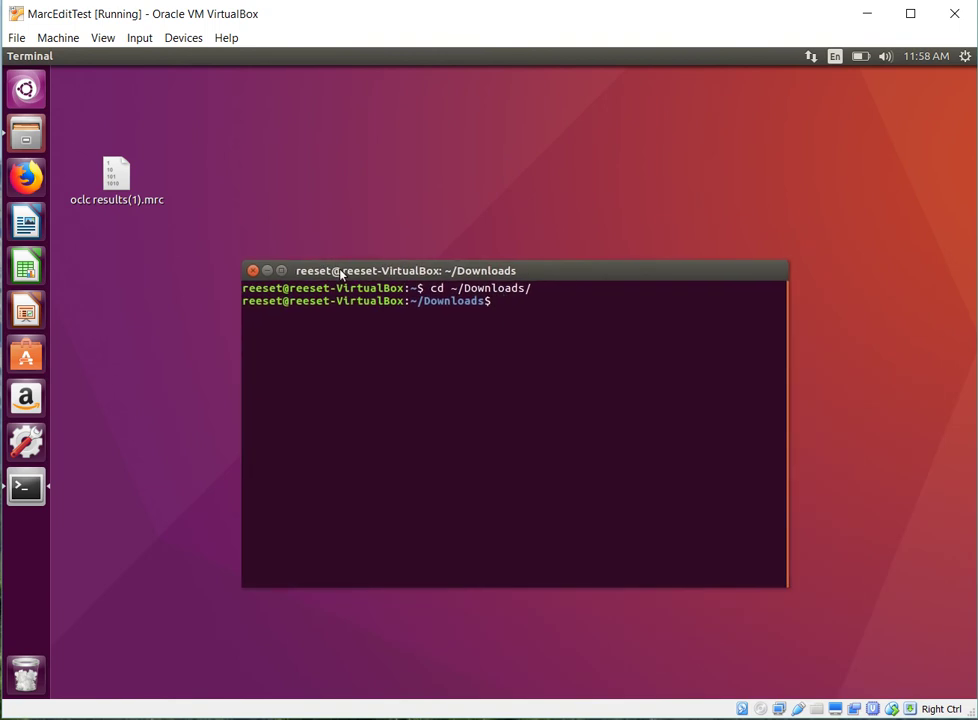
type("ls")
key("Return")
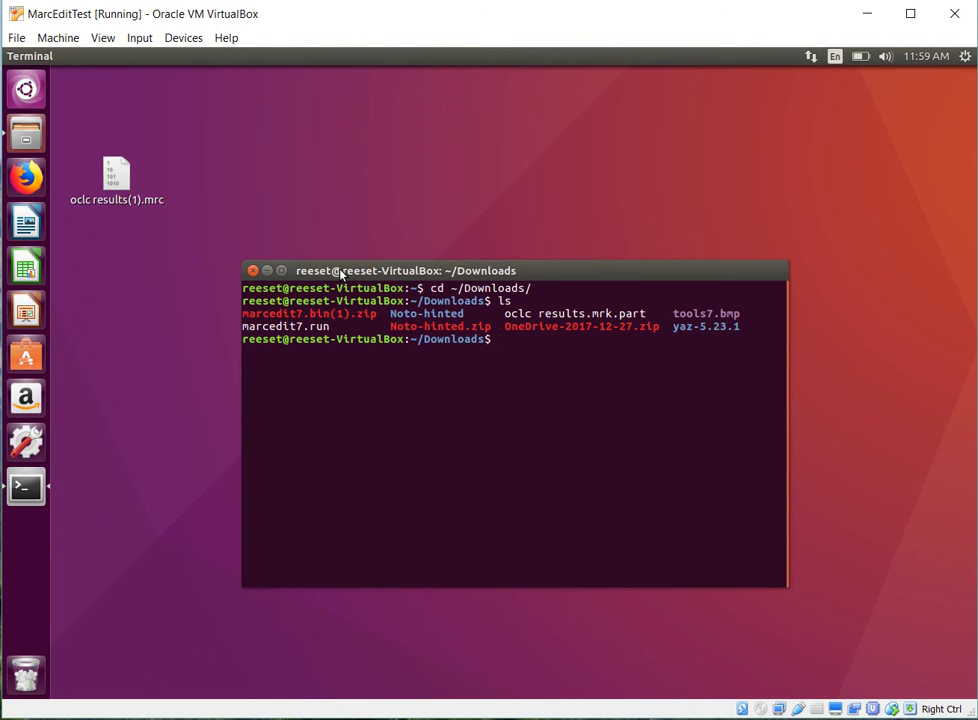
Make marcedit7.run executable with chmod +x and list the folder again to confirm
type("cmo")
key("BackSpace")
key("BackSpace")
type("hmod +x mar")
key("Tab")
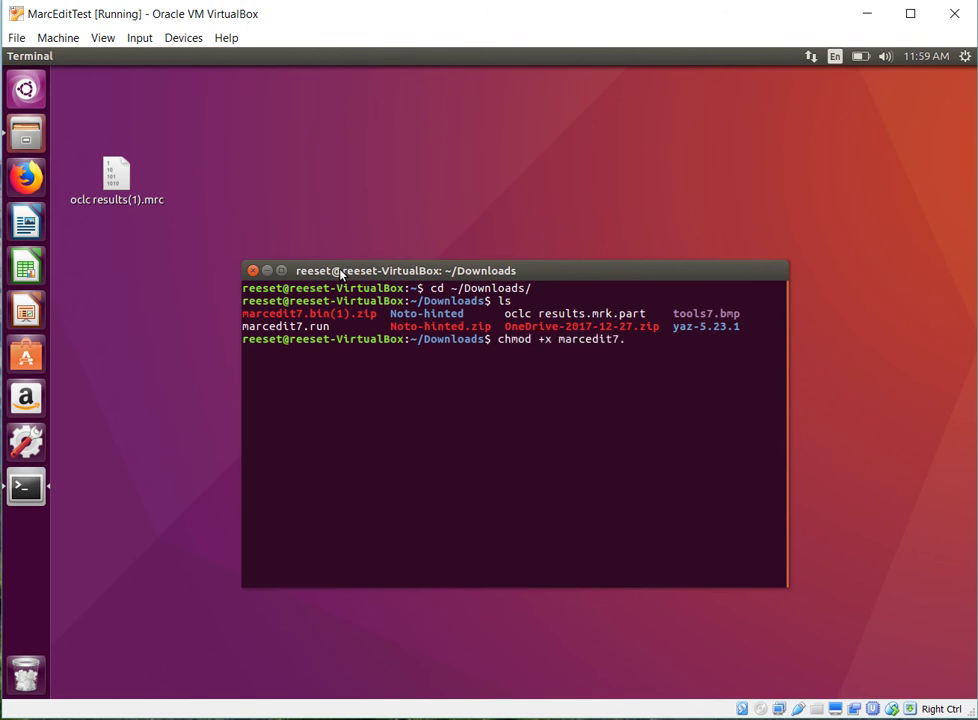
type("run")
key("Return")
type("ls")
key("Return")
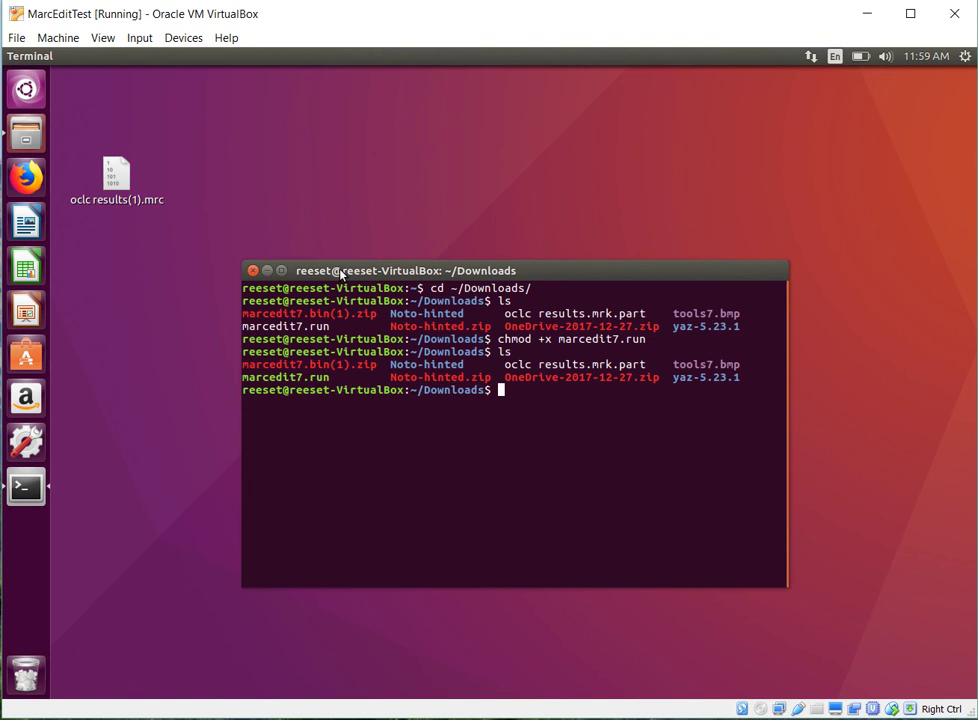
Show the installer's help options with ./marcedit7.run --help
type("./mar")
key("Tab")
type("--help")
key("Return")
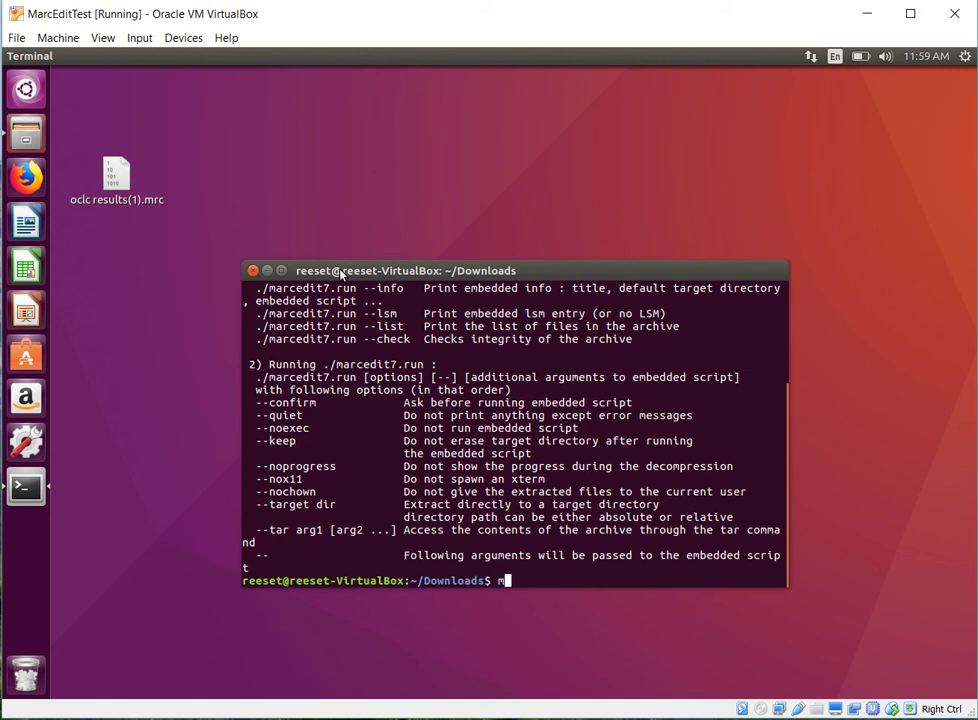
Run ./marcedit7.run --target ~/Desktop/marcedit7 to extract MarcEdit 7 onto the Desktop
type("./marc")
key("Tab")
type("--")
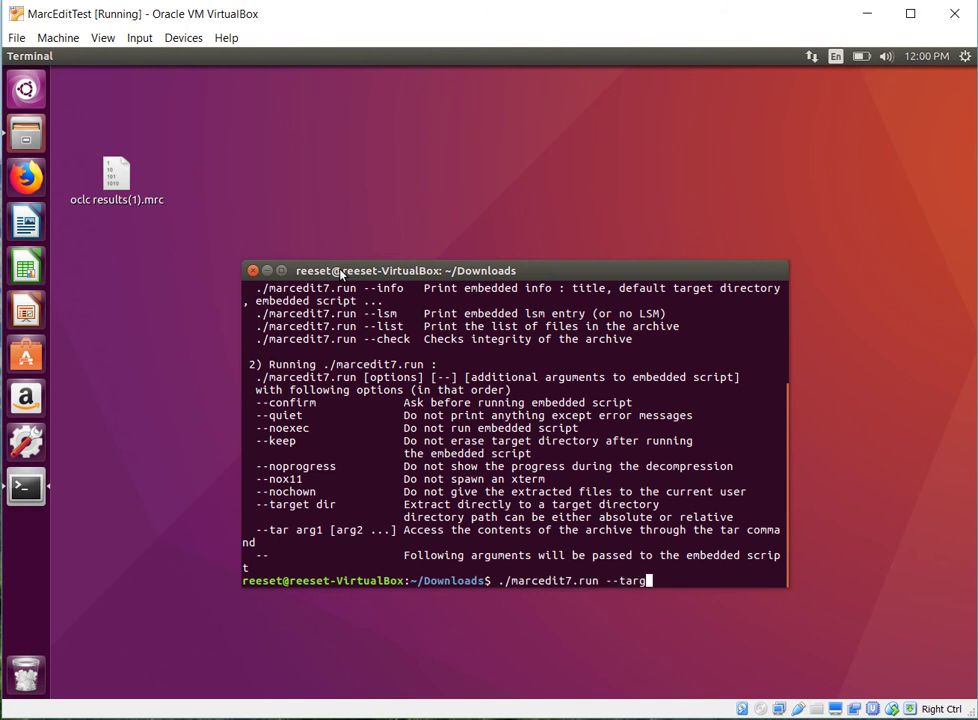
type("et ~/d")
key("BackSpace")
key("BackSpace")
type("/Desktop/marc")
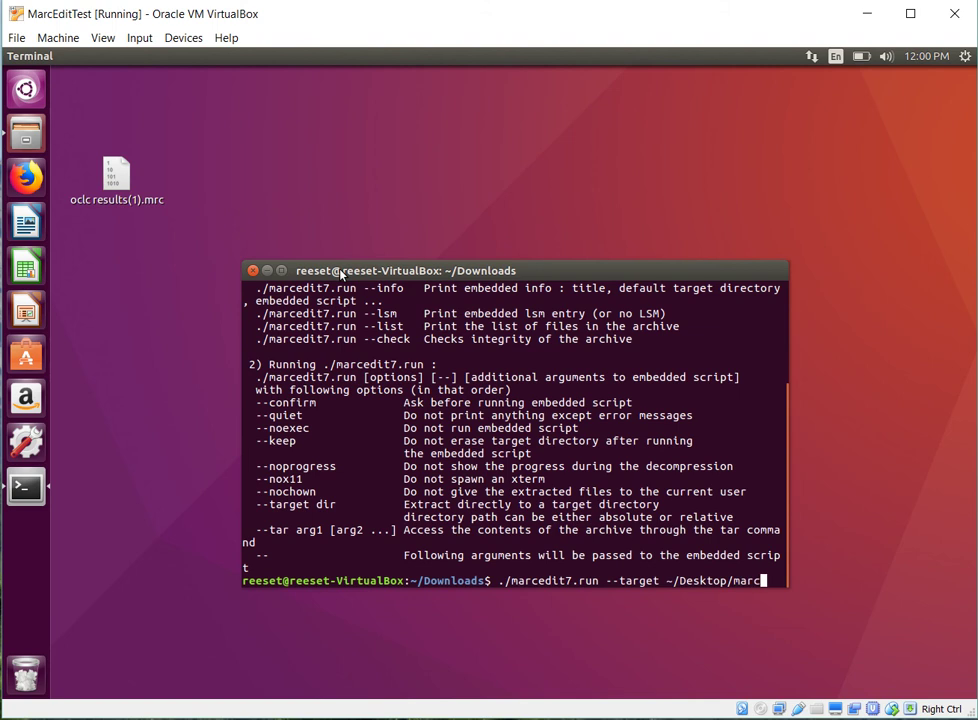
type("edit7")
key("Return")
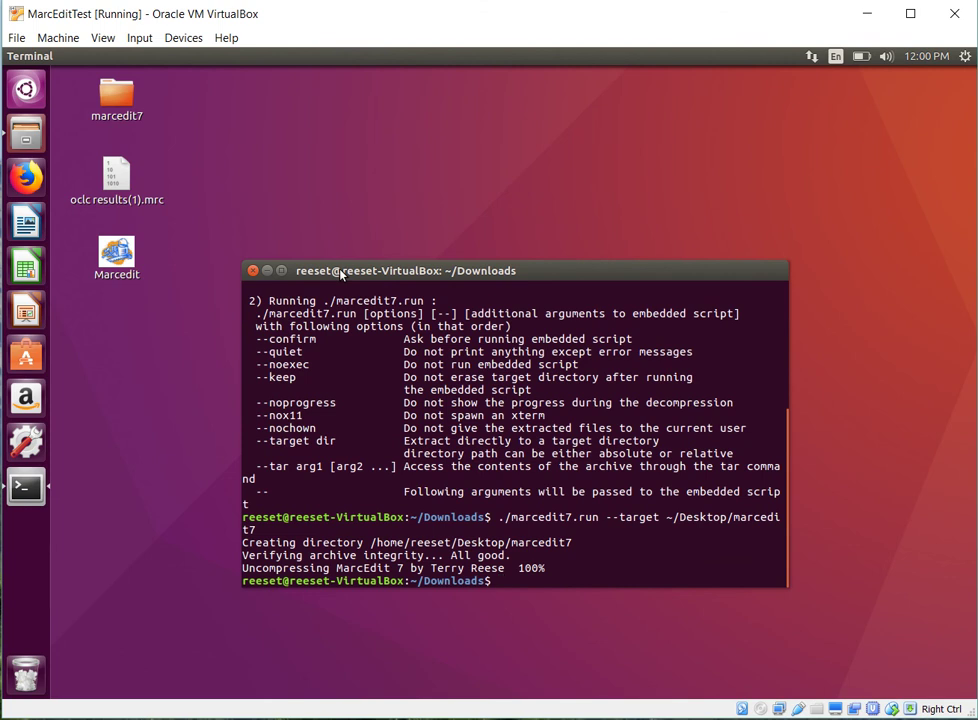
Close the terminal, launch MarcEdit from the desktop, and begin the Let's Get Started setup
left_click(253, 271)
double_click(120, 256)
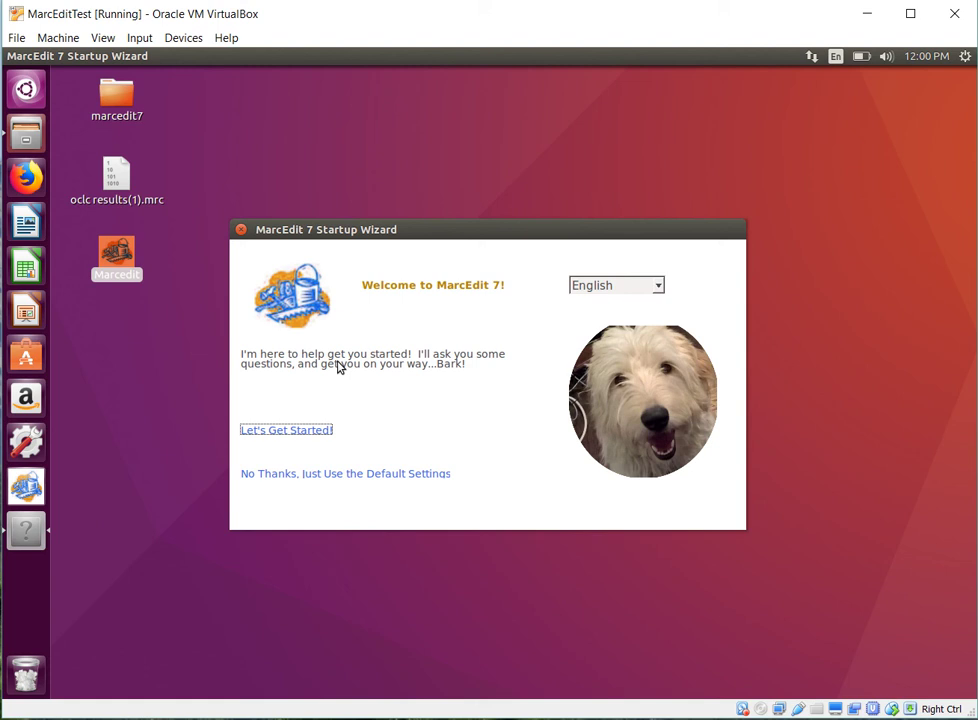
left_click(310, 430)
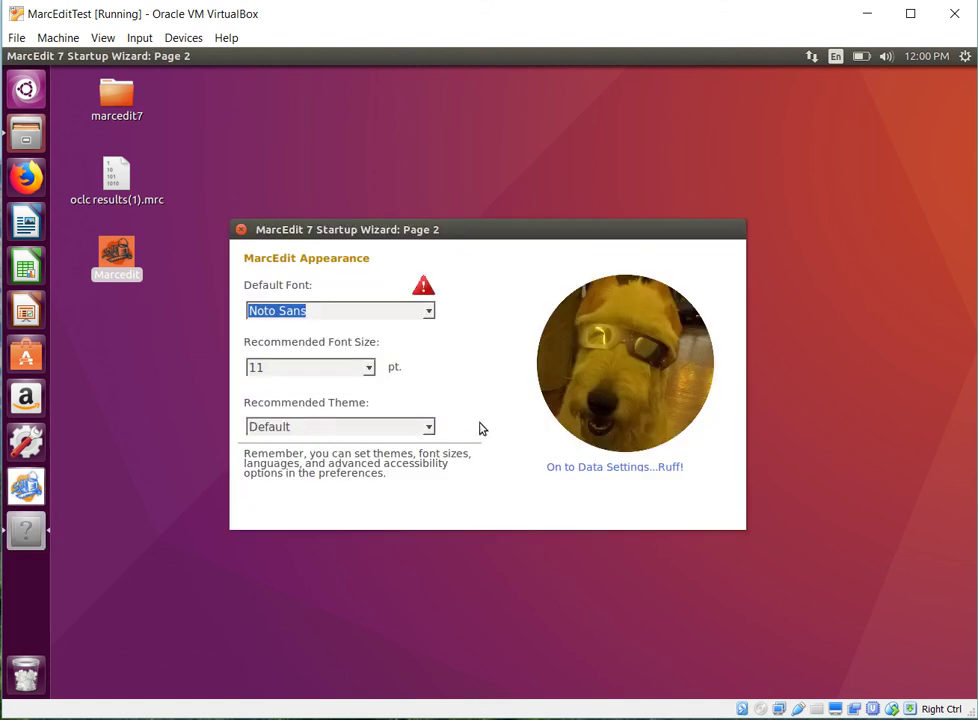
Accept downloading the missing Noto Unicode font family, then close the browser
mouse_move(427, 288)
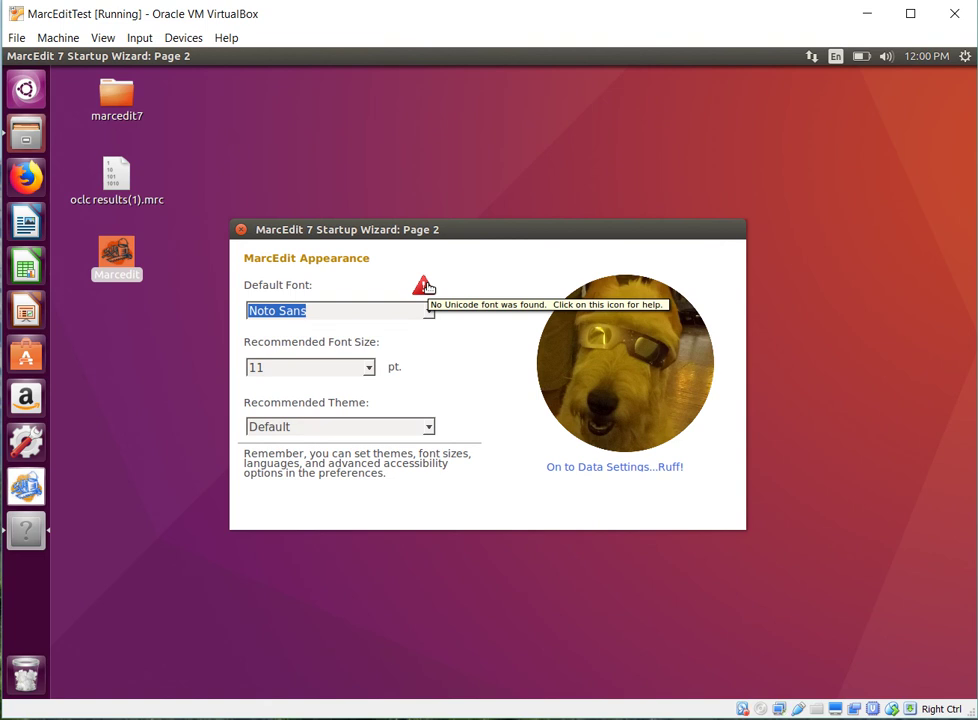
left_click(425, 287)
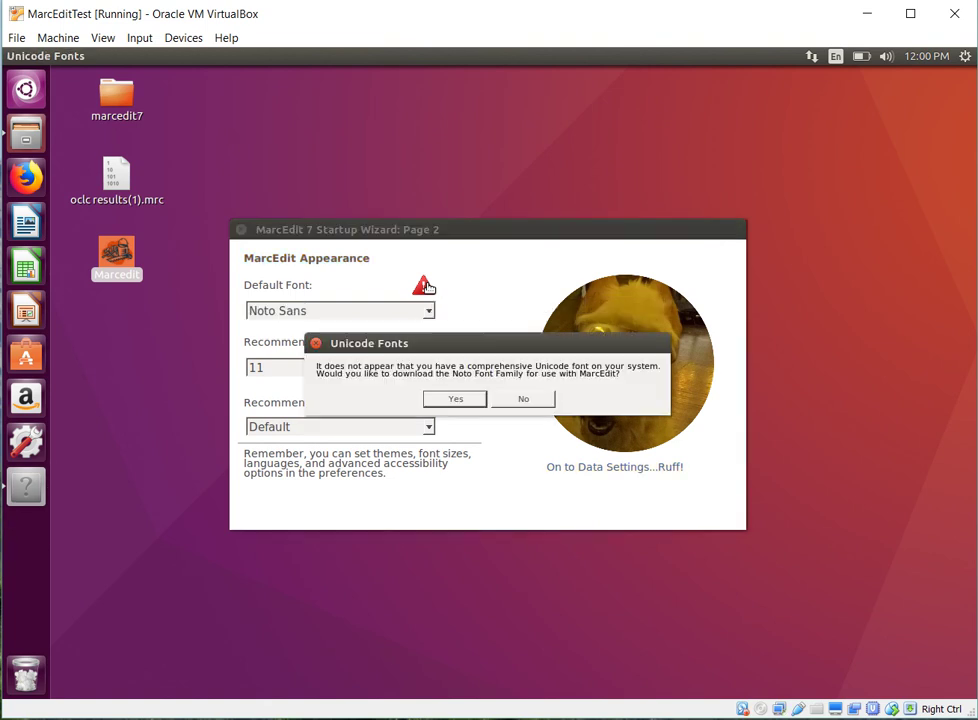
left_click(455, 400)
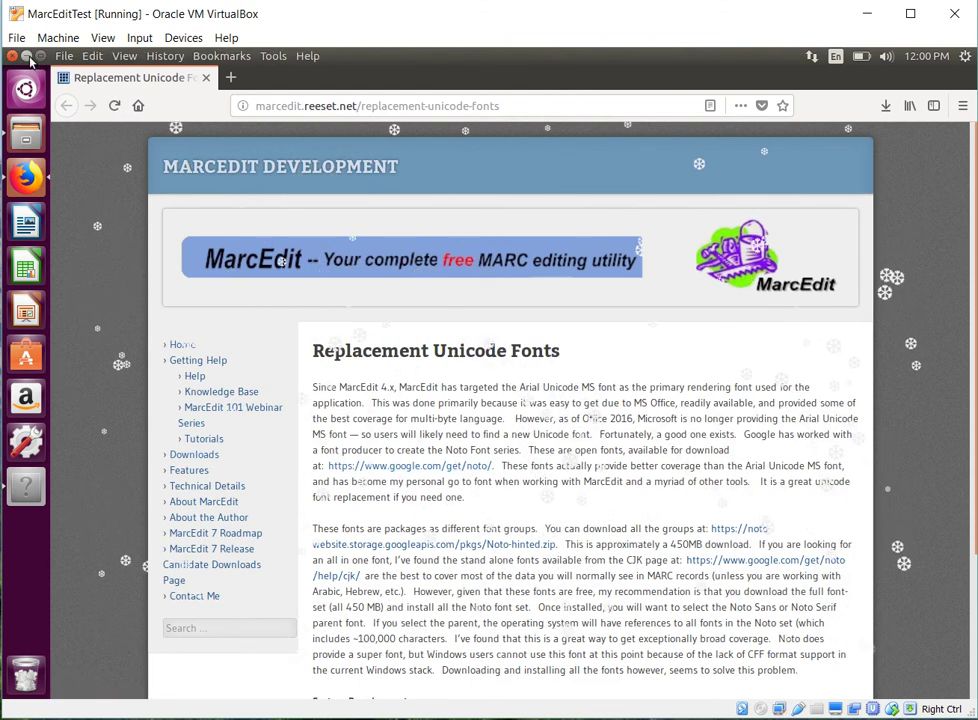
left_click(28, 58)
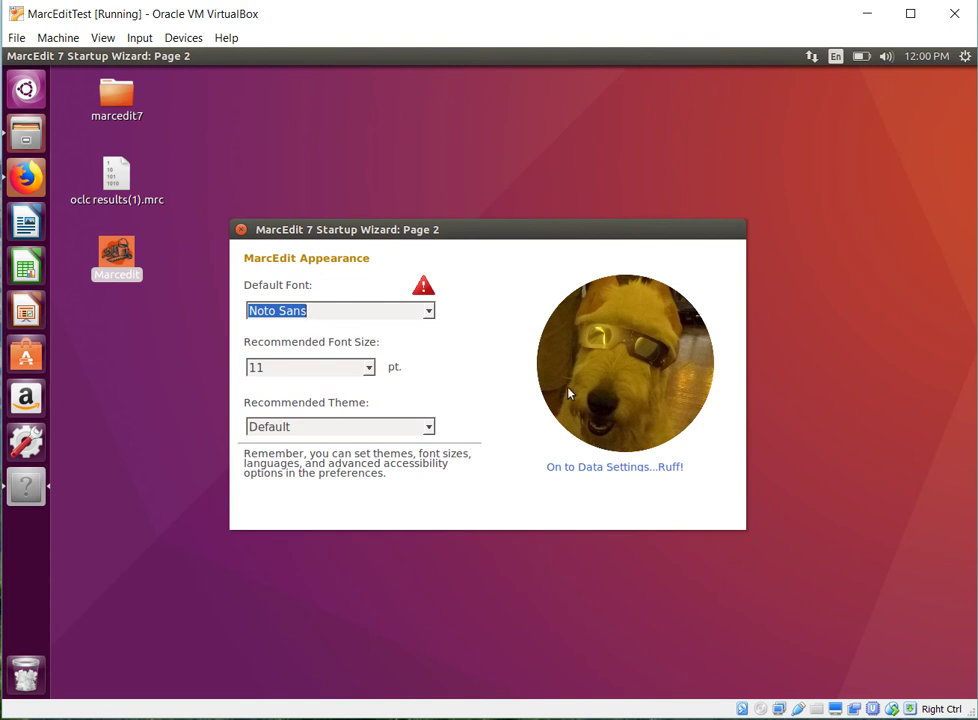
Continue past data settings, skip migration, finish the Startup Wizard, and decline the MarcEdit update
left_click(565, 468)
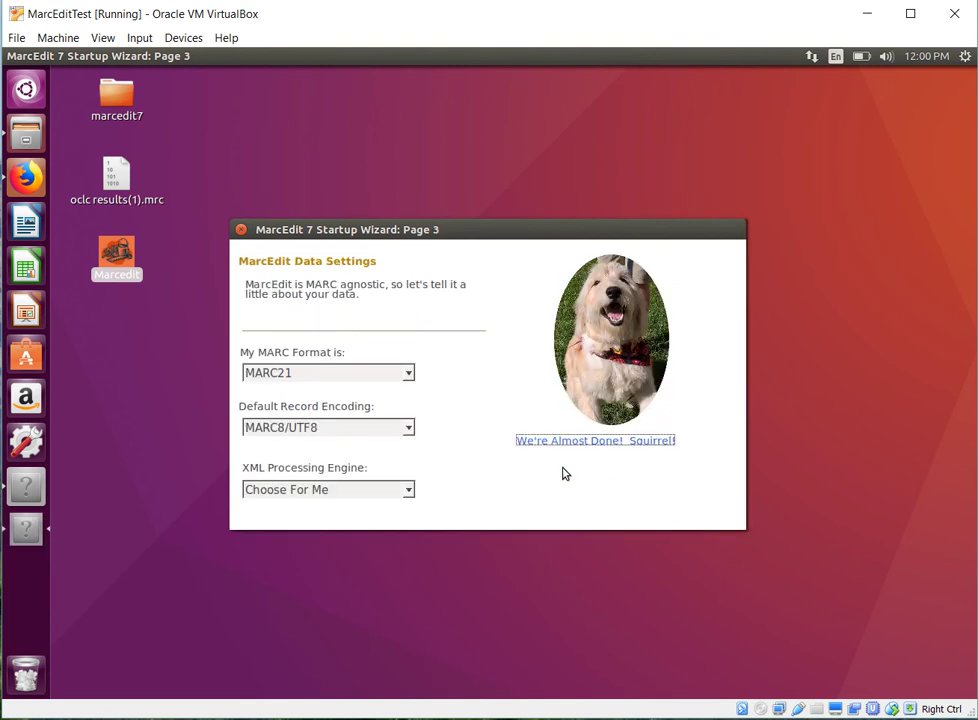
left_click(556, 440)
left_click(300, 389)
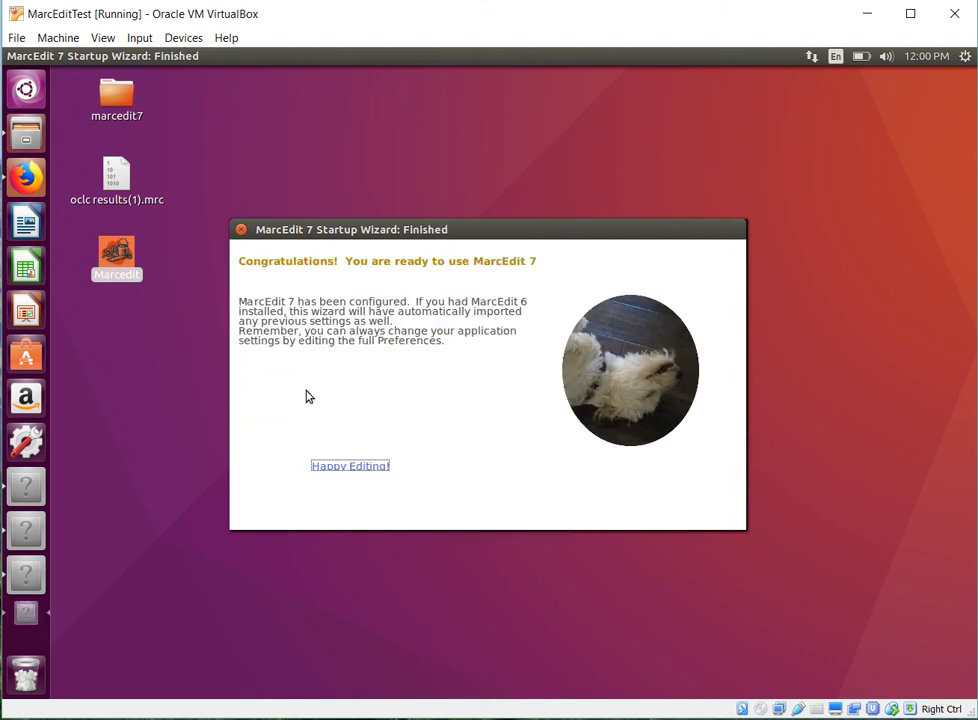
left_click(375, 468)
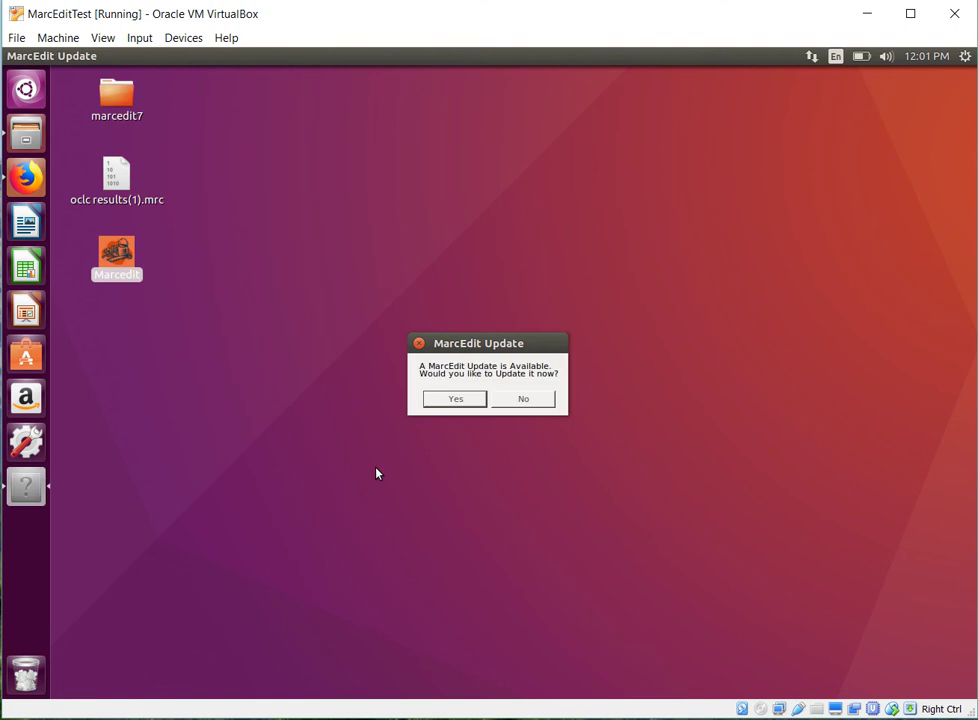
left_click(521, 400)
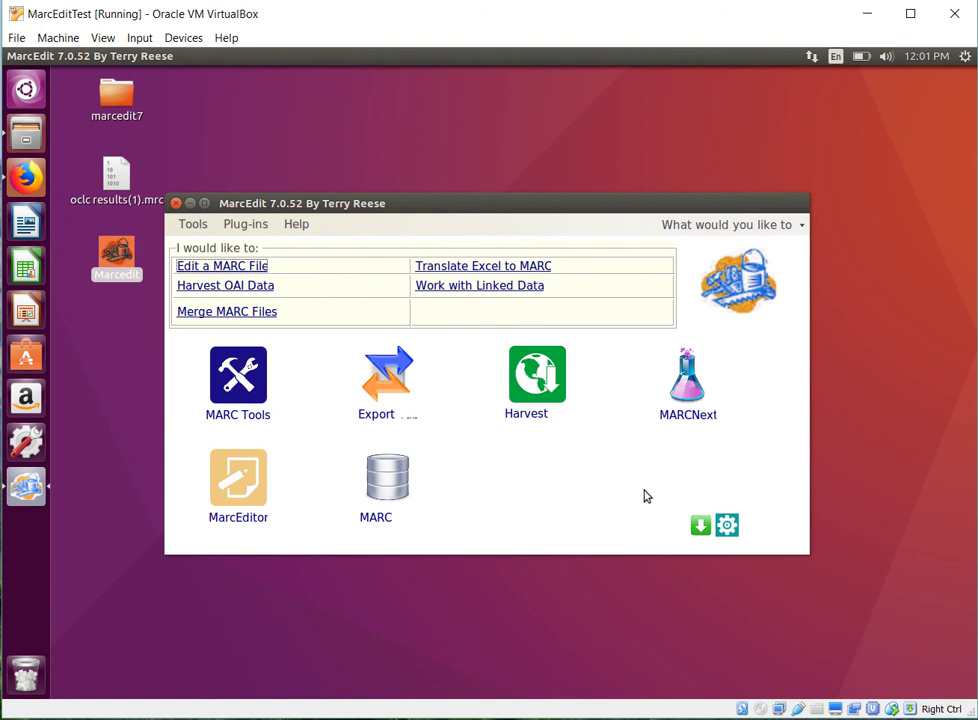
In Main Window preferences, drop MARC SQL Explorer and Harvest OAI Records, add MARCValidator and Clustering Tools
left_click(727, 530)
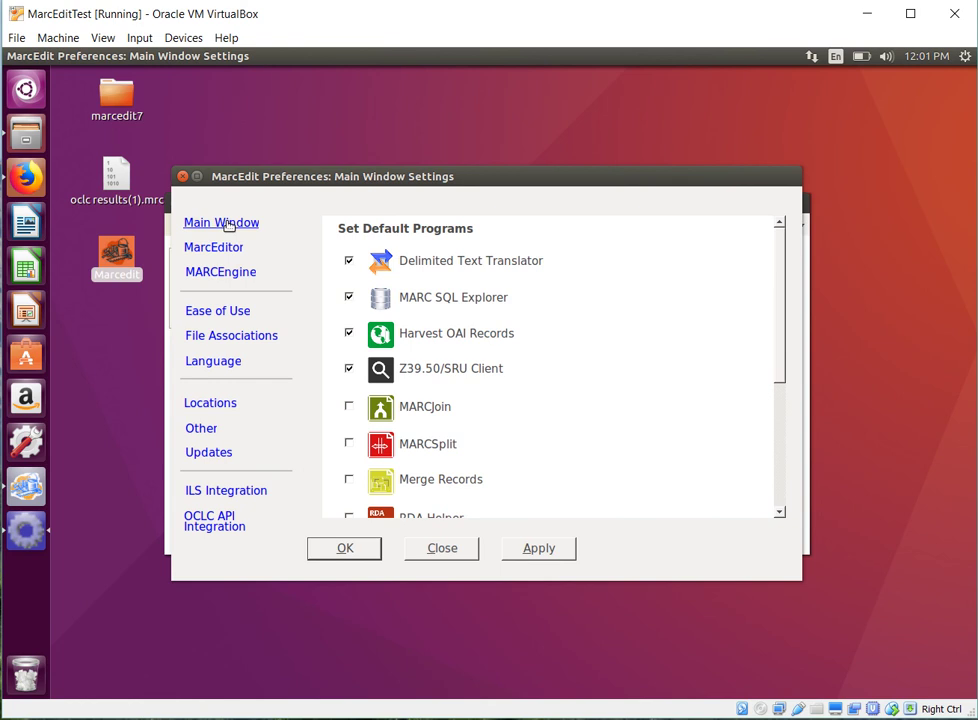
left_click(228, 226)
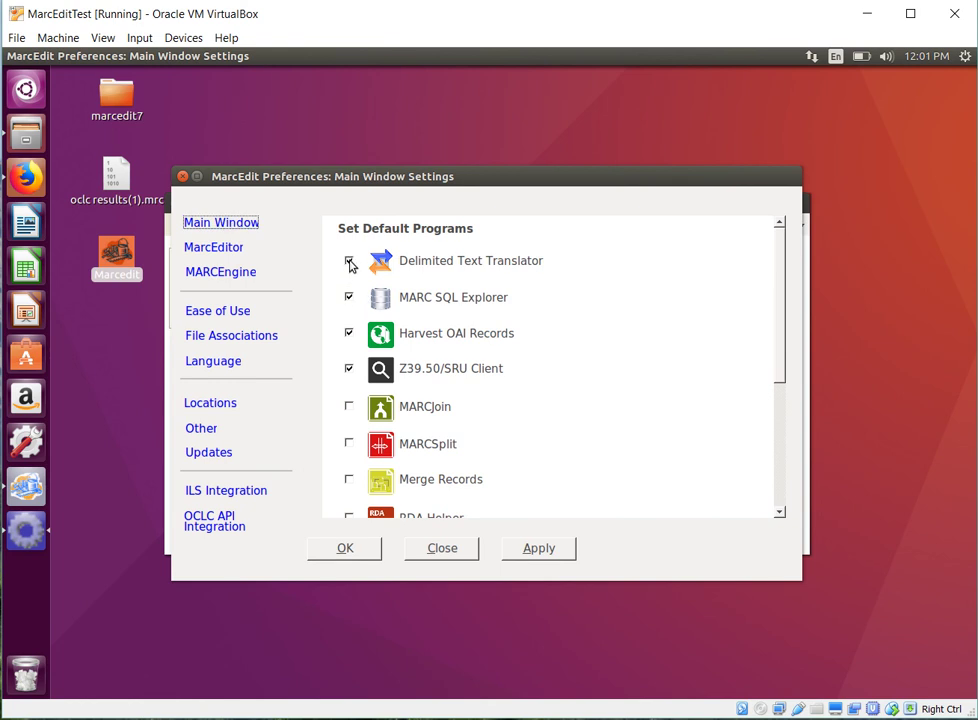
left_click(349, 261)
left_click(349, 298)
left_click(350, 334)
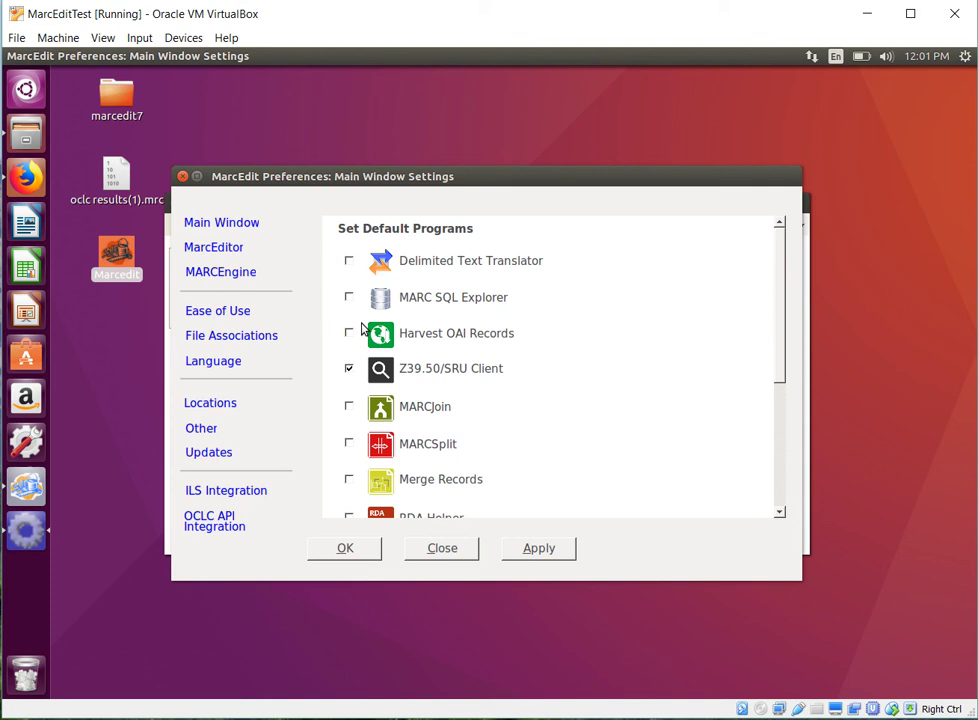
left_click(349, 262)
scroll(503, 393, "down", 3)
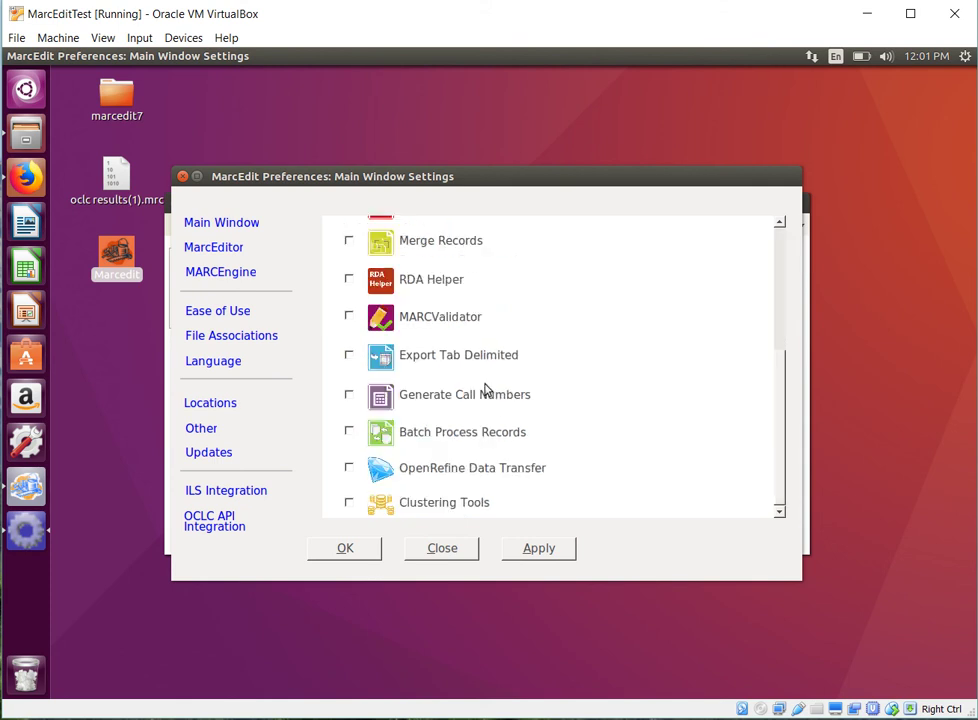
left_click(349, 316)
left_click(349, 503)
left_click(345, 549)
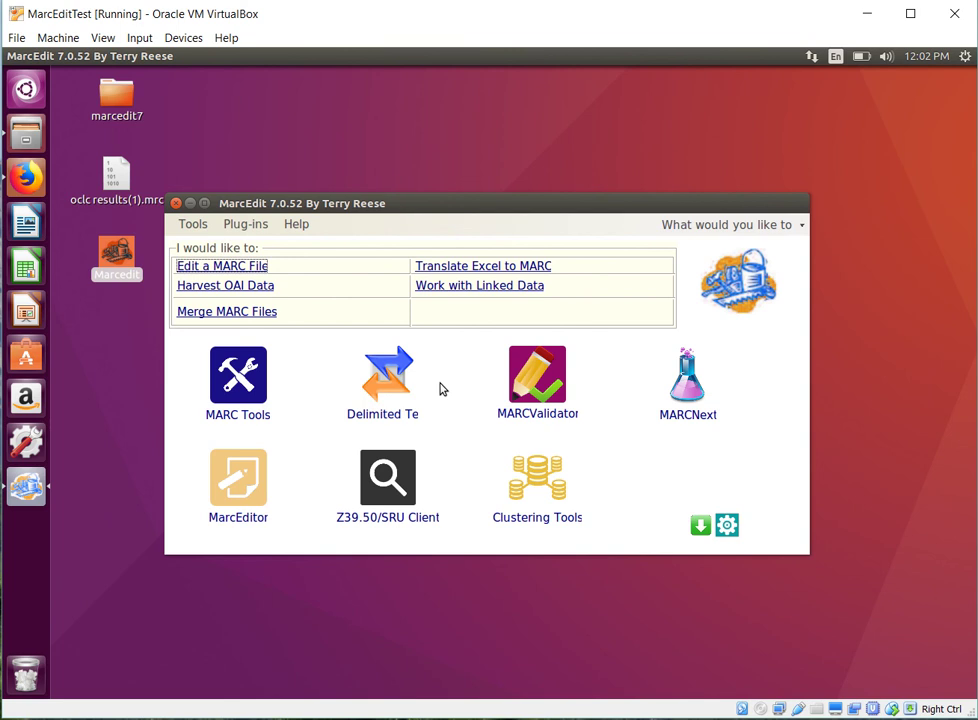
Search Library of Congress by Title for 'map of oregon', enlarge the window to review results, then close
left_click(408, 470)
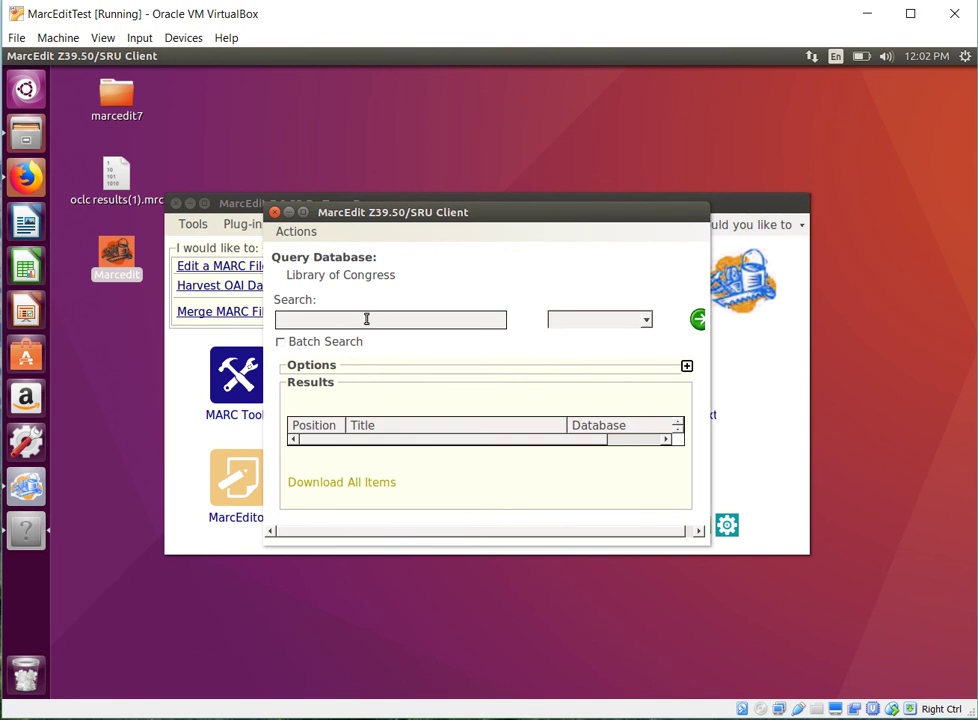
type("map of oregon")
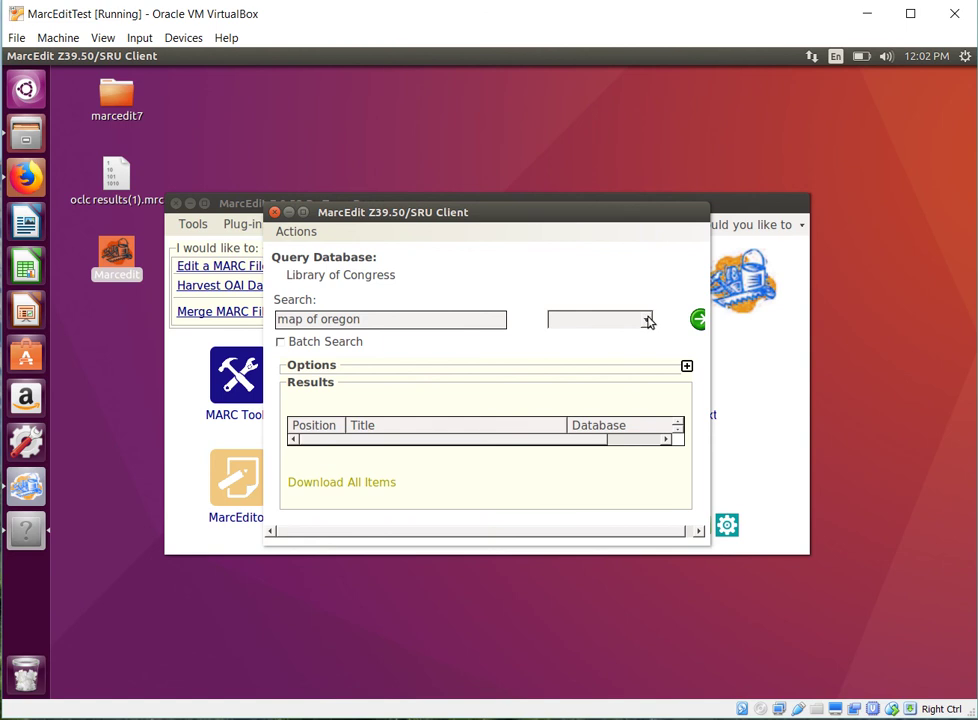
left_click(644, 322)
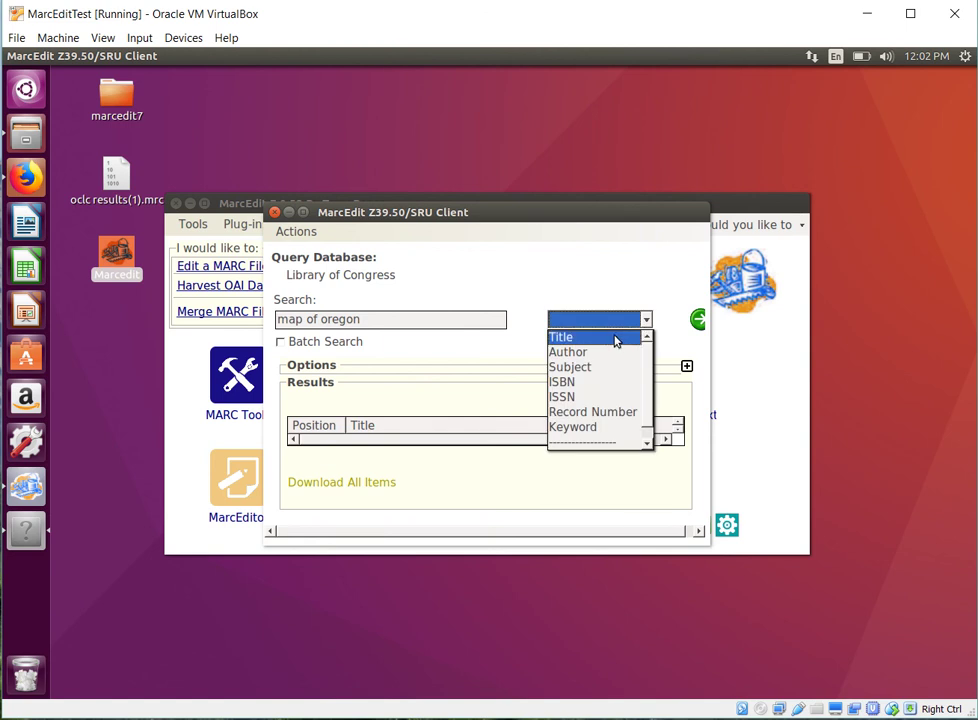
left_click(615, 338)
left_click(698, 320)
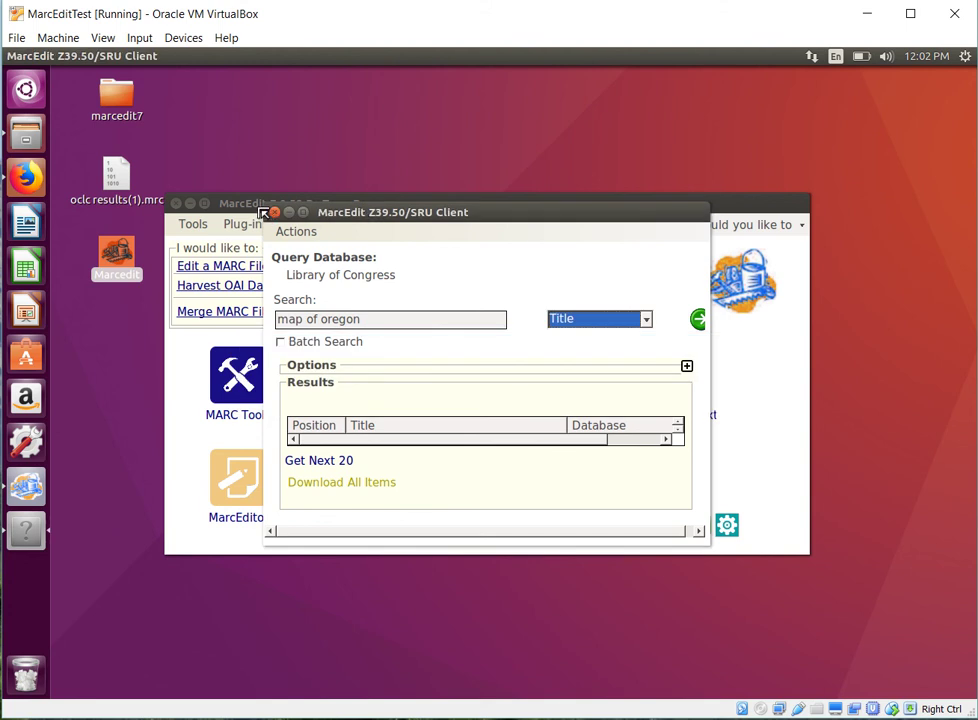
left_click_drag(202, 162, 99, 113)
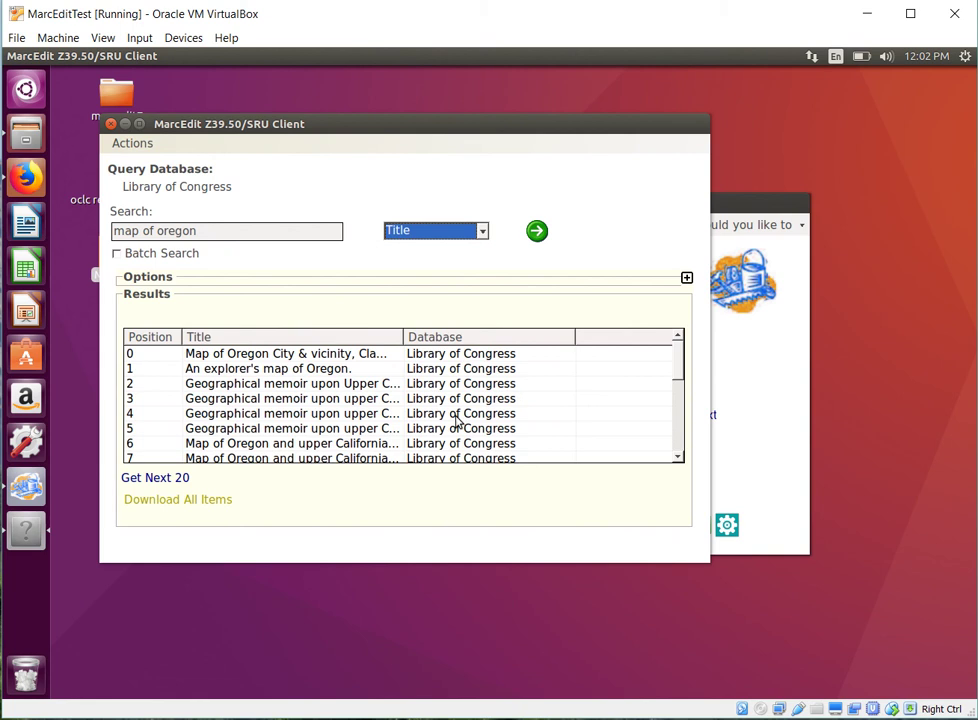
left_click(111, 124)
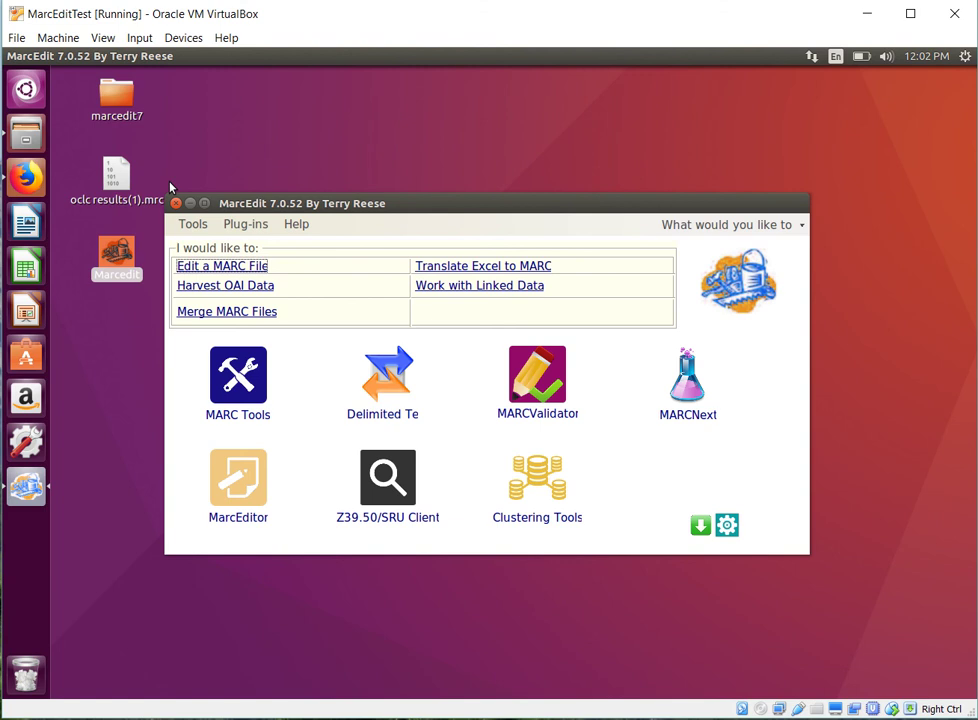